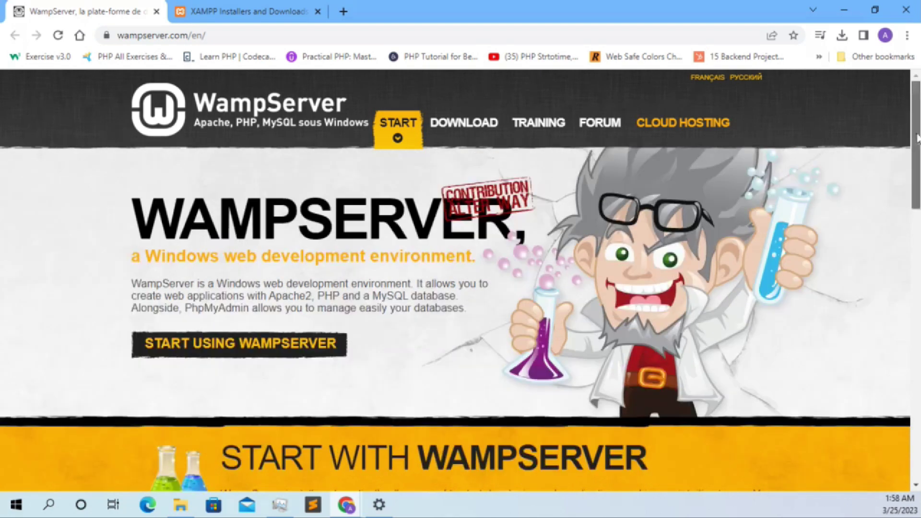
- Examine the WampServer download options, including the 64 bits (x64) 3.2.6 form and its warnings, and close the form
scroll(456, 288, "down", 1)
scroll(423, 486, "down", 5)
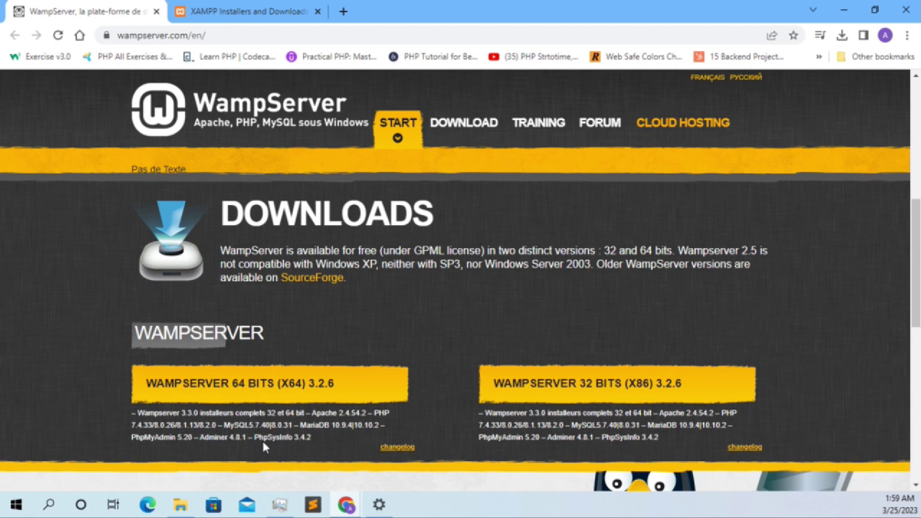
left_click(264, 384)
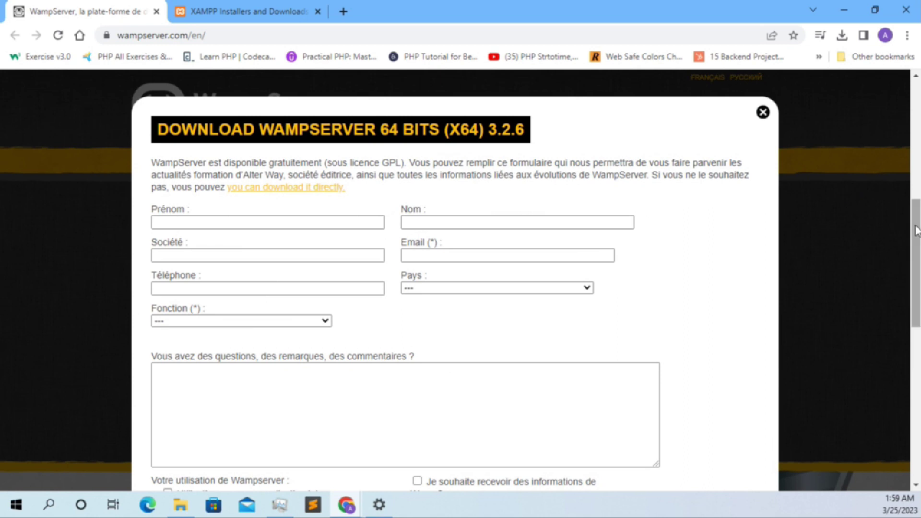
scroll(915, 230, "down", 3)
scroll(915, 267, "down", 5)
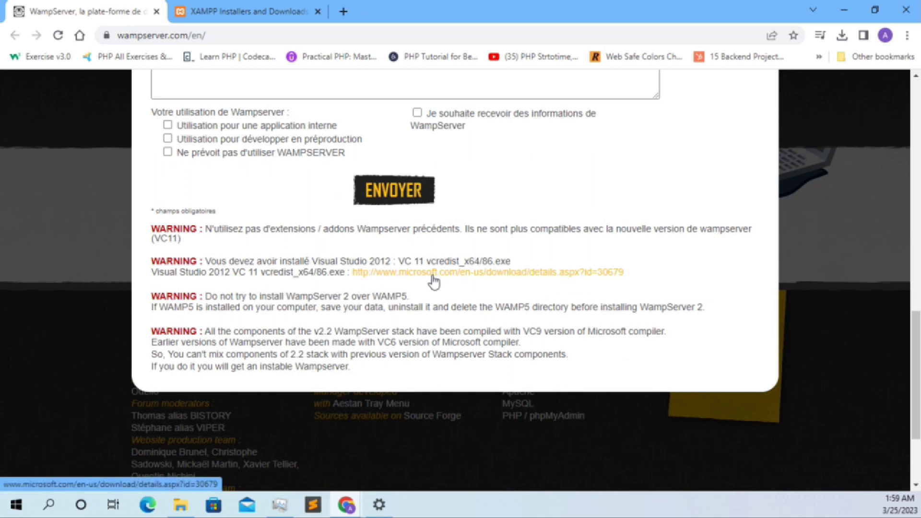
left_click_drag(914, 360, 913, 275)
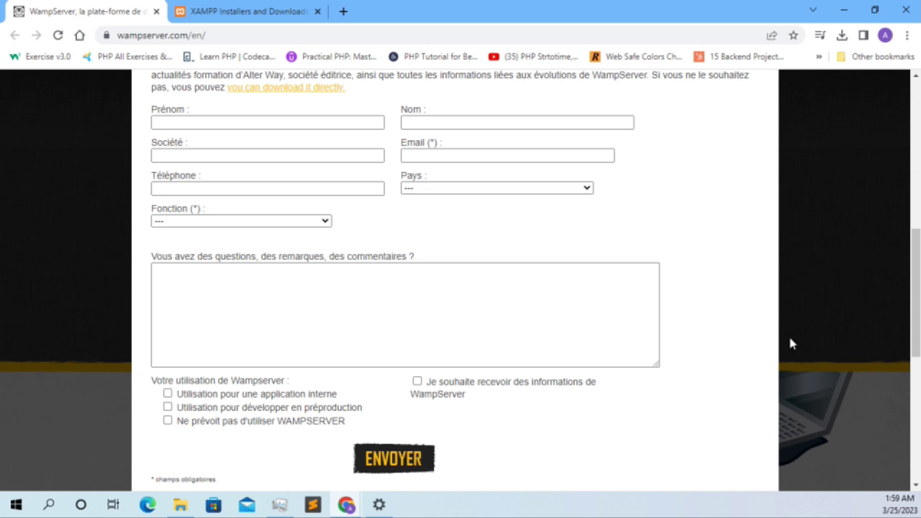
left_click_drag(916, 323, 917, 256)
left_click(763, 234)
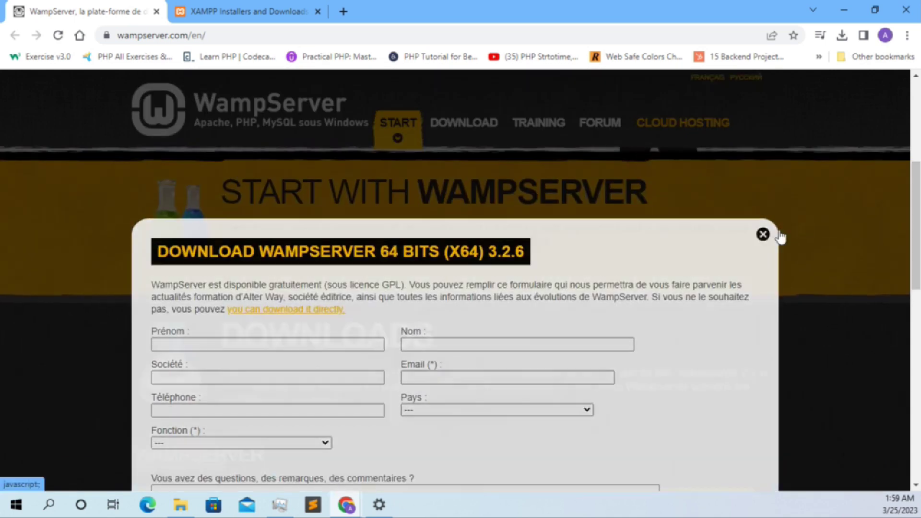
left_click_drag(916, 197, 913, 255)
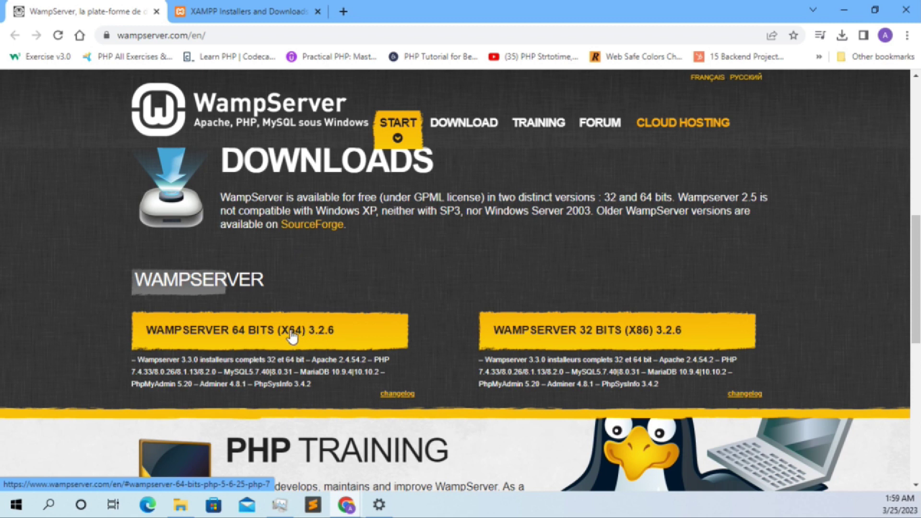
- Switch to the Apache Friends site and start downloading XAMPP 8.2.0 for Windows
left_click(257, 7)
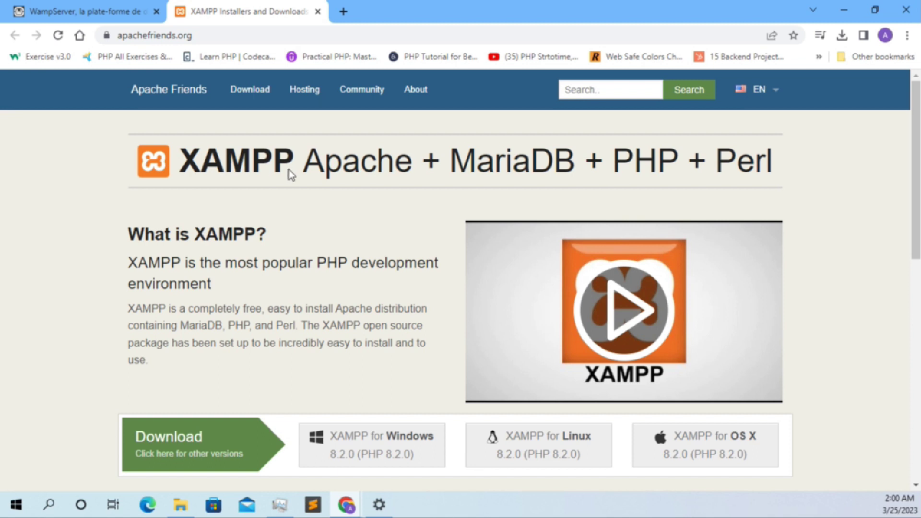
scroll(309, 345, "down", 2)
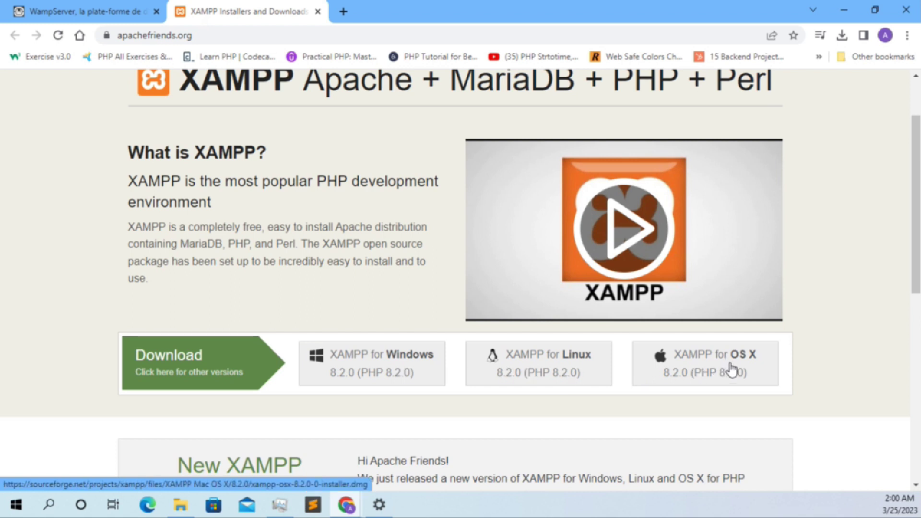
scroll(722, 370, "down", 2)
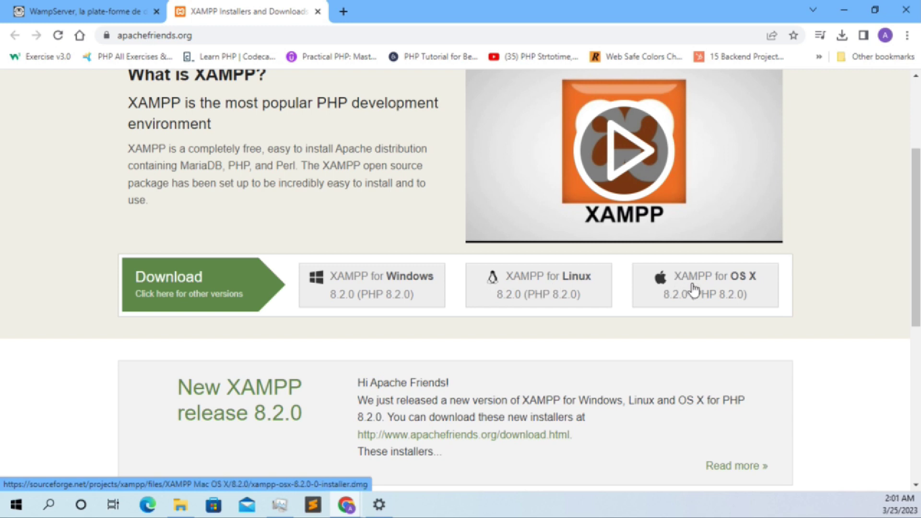
left_click(398, 292)
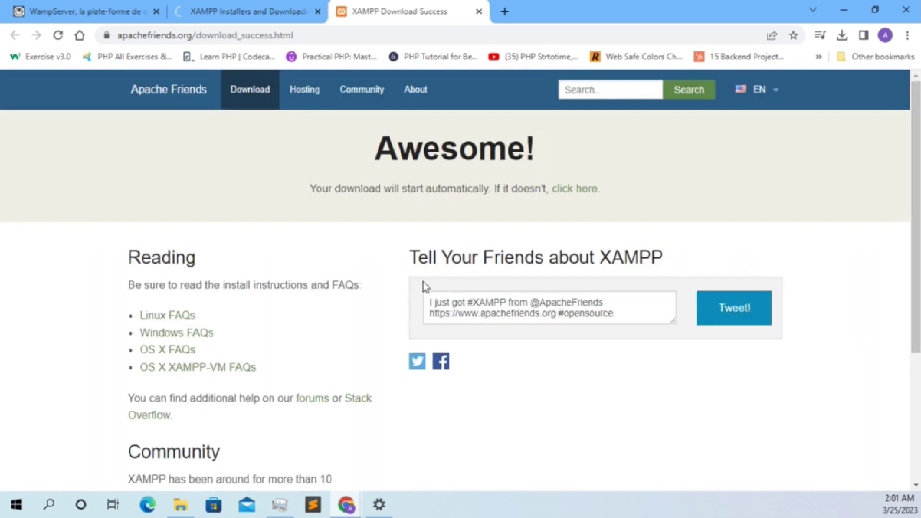
- Keep the blocked XAMPP 8.2.0 installer download on the SourceForge page, and cancel the transfer
left_click_drag(913, 159, 914, 244)
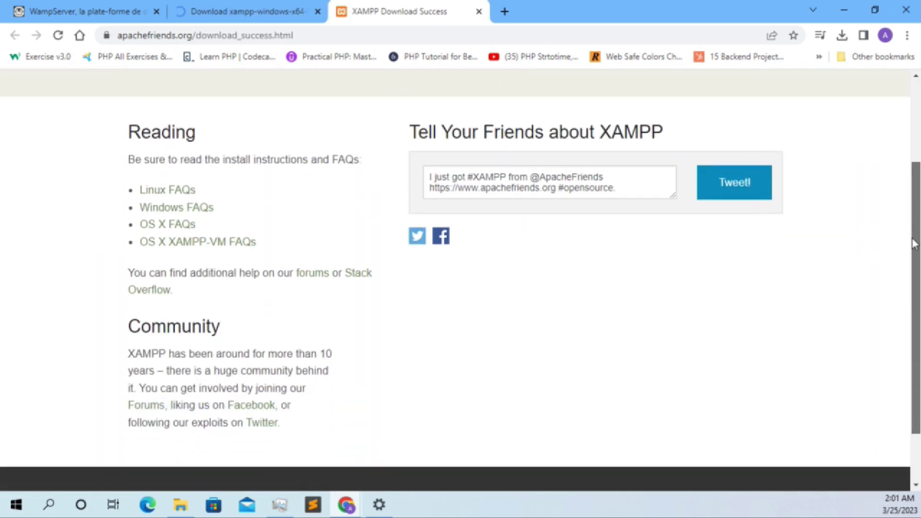
left_click(247, 11)
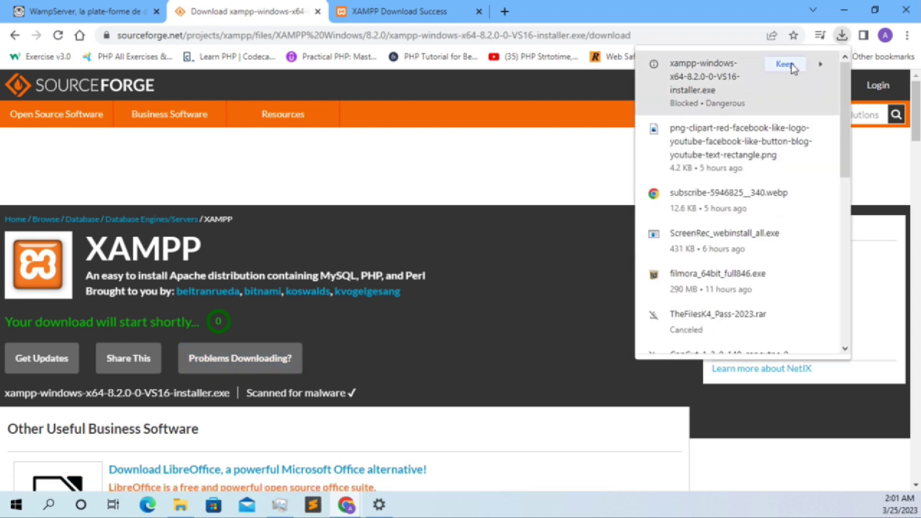
left_click(785, 64)
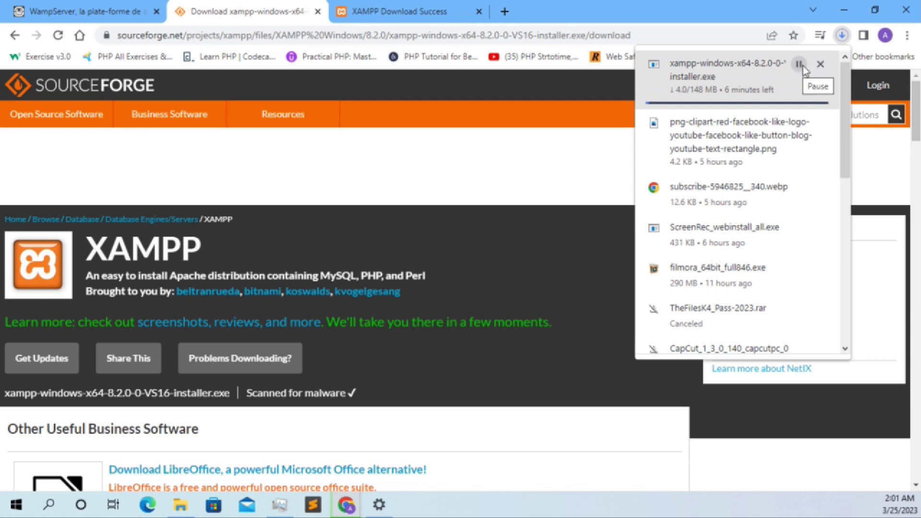
left_click(819, 64)
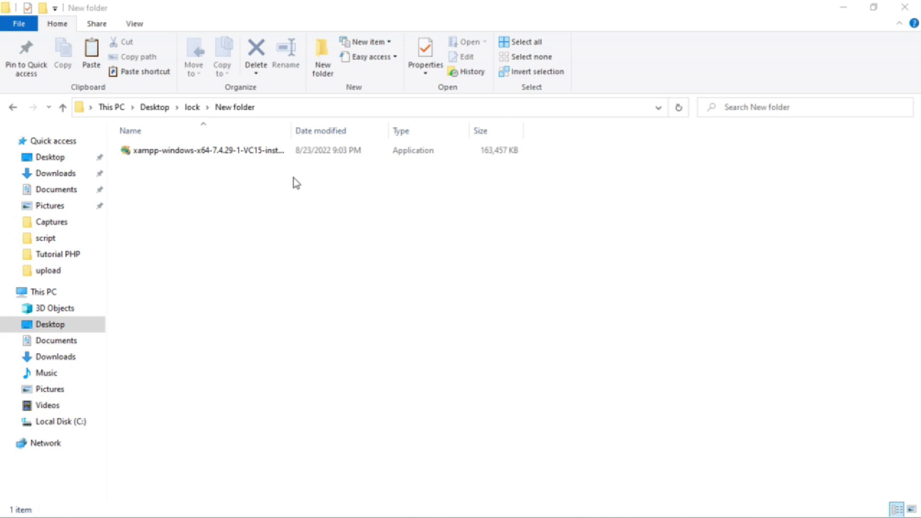
- Run the xampp-windows-x64-7.4.29-1-VC15 installer, accept the UAC warning, and proceed through the component selection
double_click(303, 151)
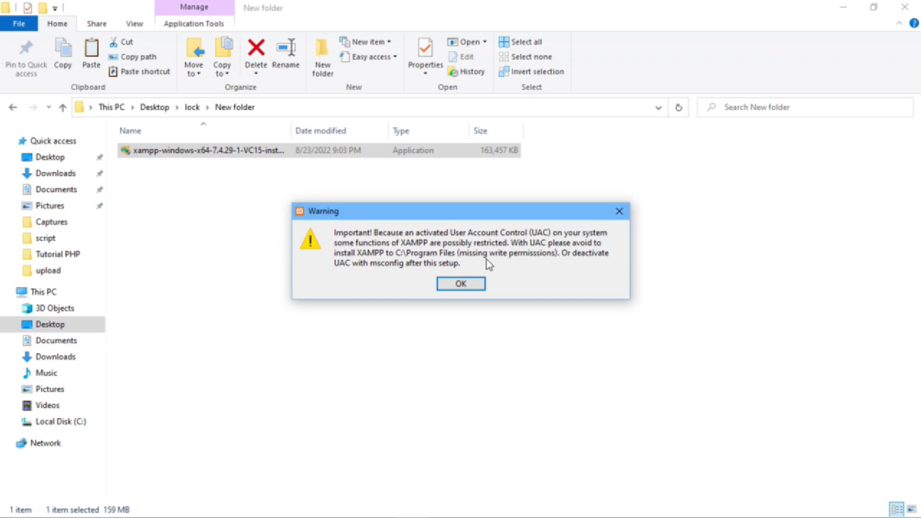
left_click(451, 286)
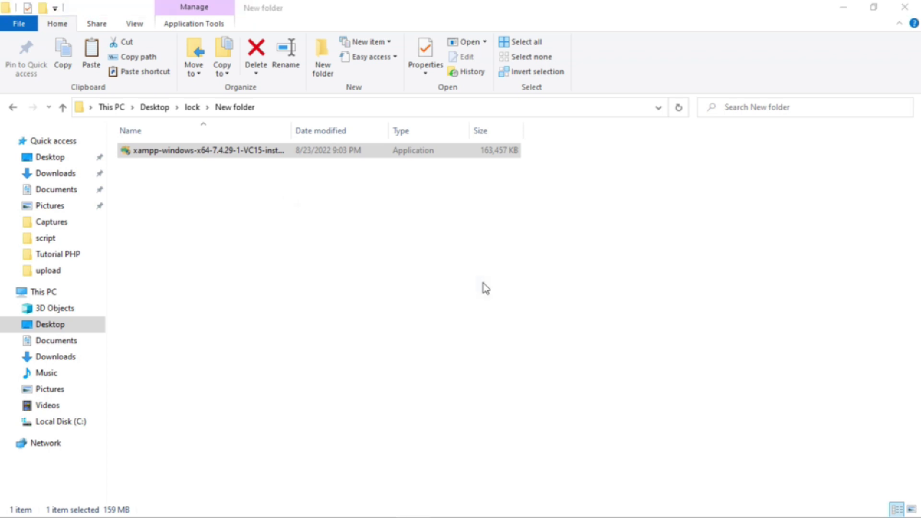
left_click_drag(676, 214, 401, 96)
left_click(479, 355)
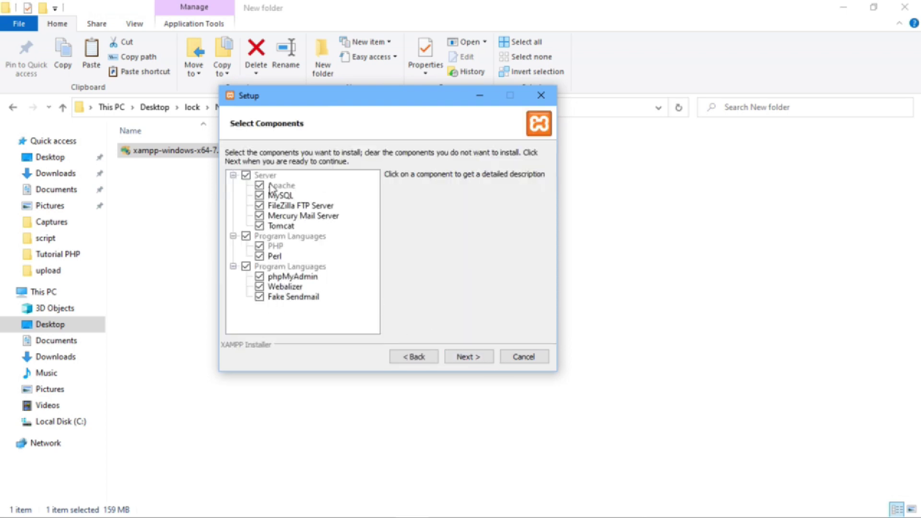
left_click(262, 226)
left_click(469, 359)
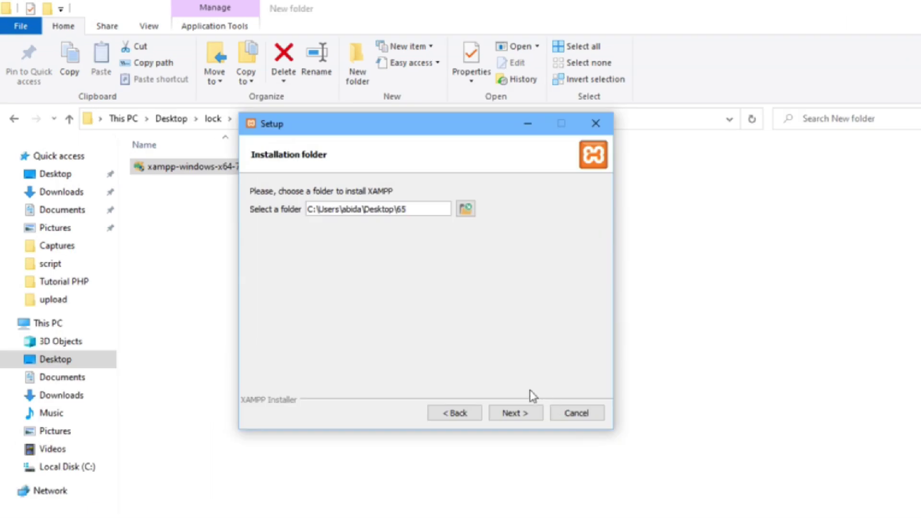
- Start installing XAMPP into the folder 65 on the Desktop with English as the language, and abort the installation
left_click(516, 414)
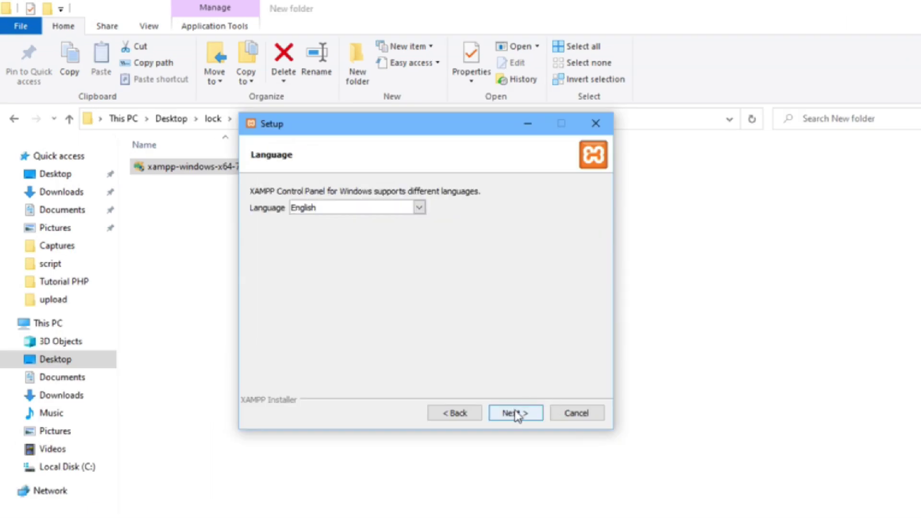
left_click(517, 415)
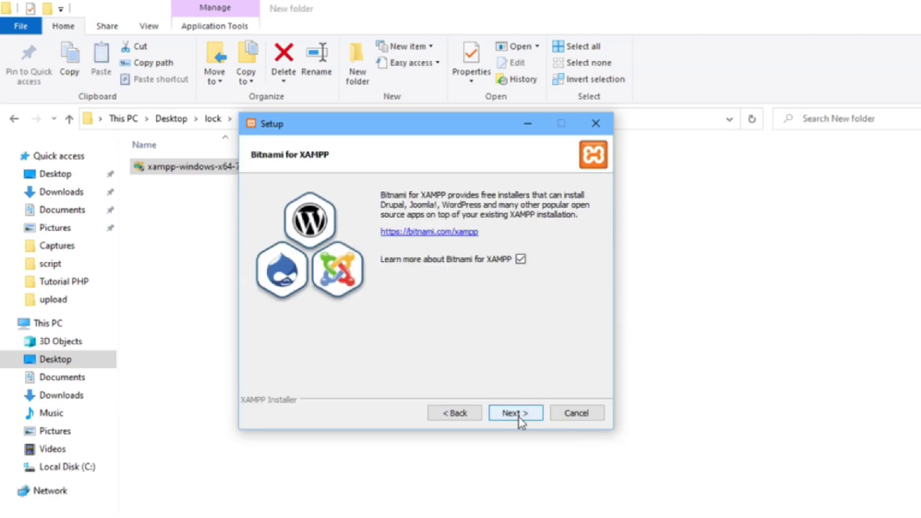
left_click(520, 418)
left_click(521, 420)
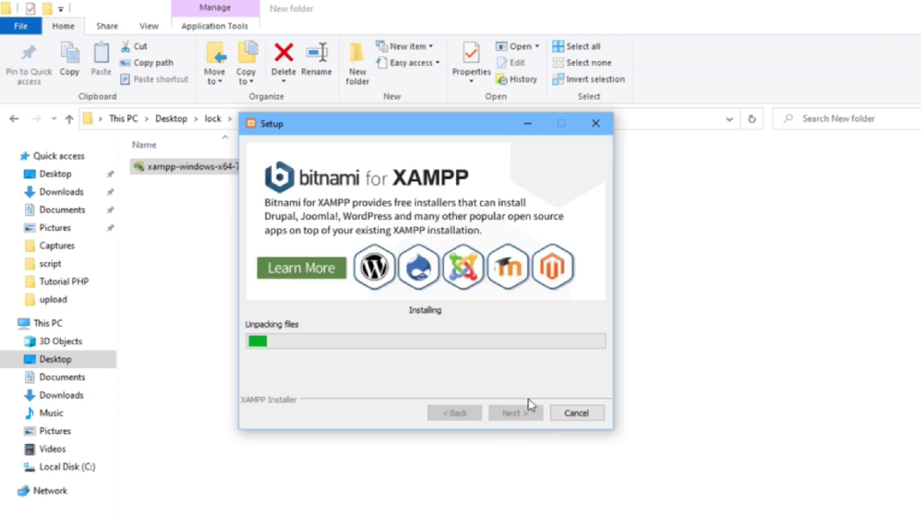
left_click(572, 412)
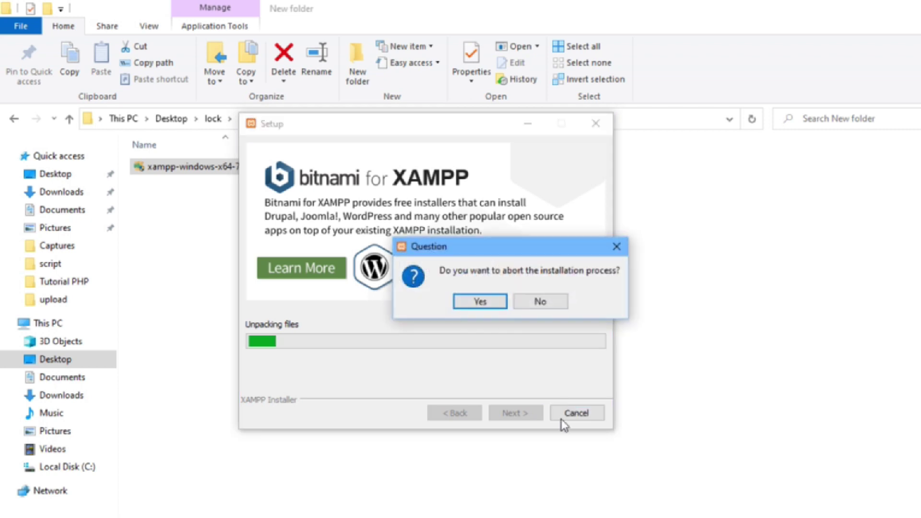
left_click(481, 303)
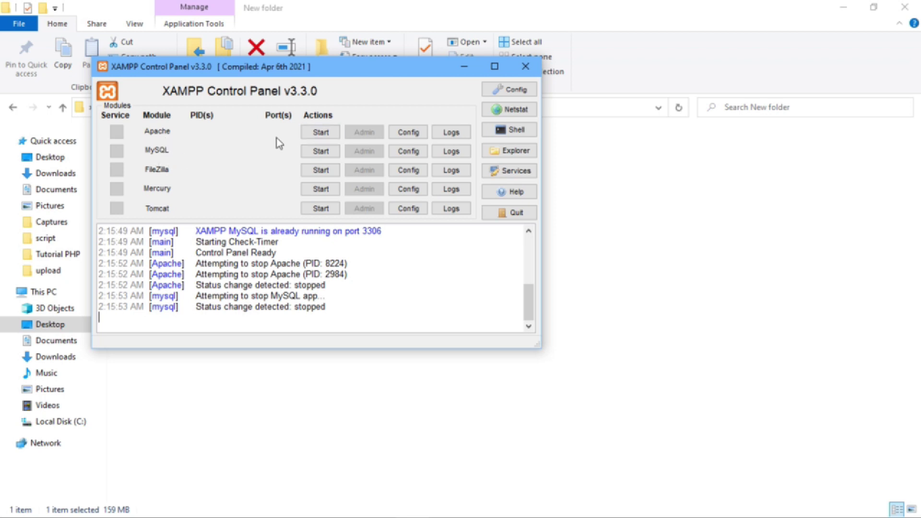
- Start the Apache and MySQL modules in the XAMPP Control Panel, and close its window
left_click(317, 137)
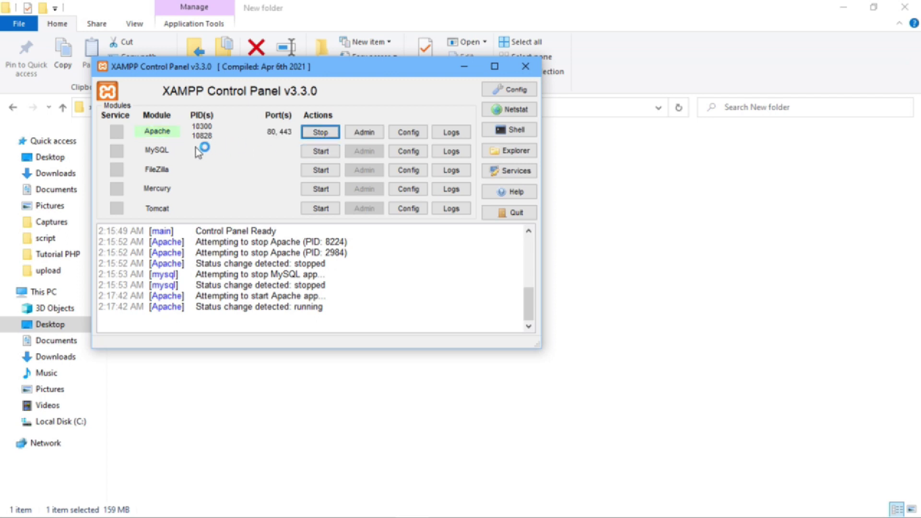
left_click(324, 151)
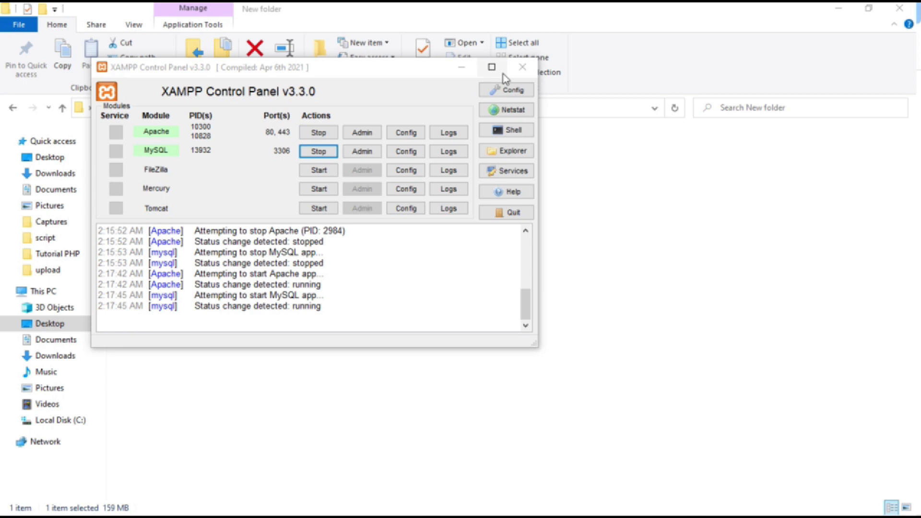
left_click(523, 67)
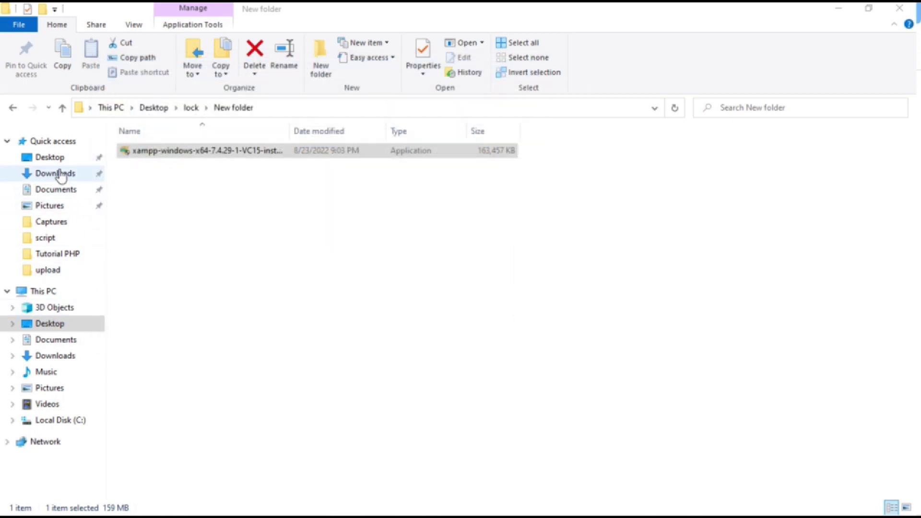
- Open the xampp folder on Local Disk (C:)
left_click(50, 157)
left_click(53, 291)
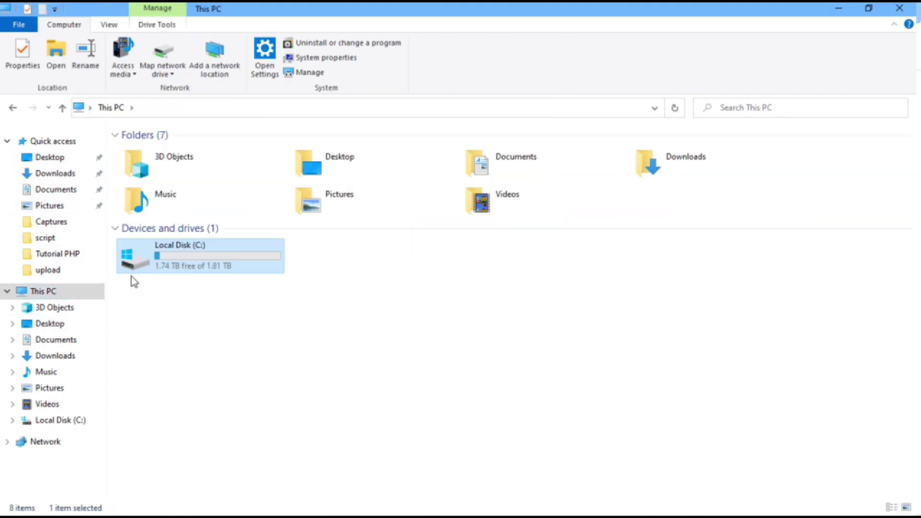
double_click(166, 265)
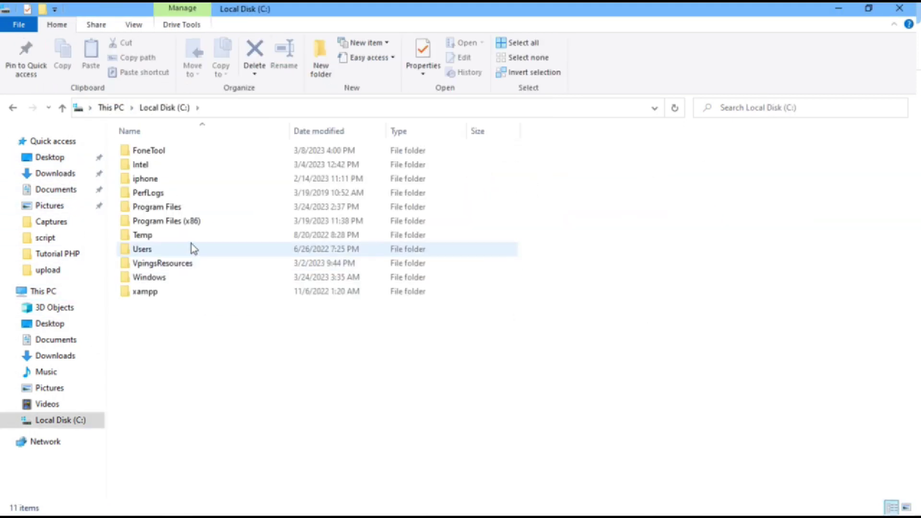
double_click(181, 293)
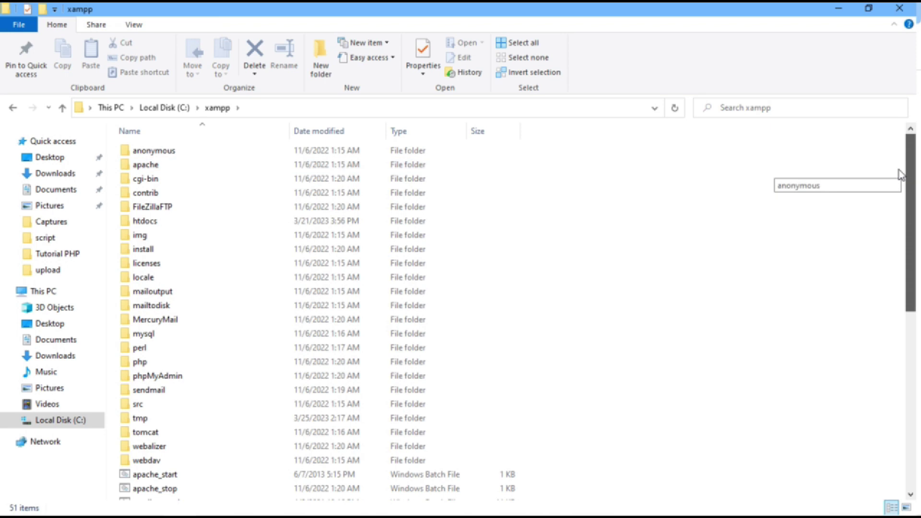
left_click_drag(901, 176, 879, 453)
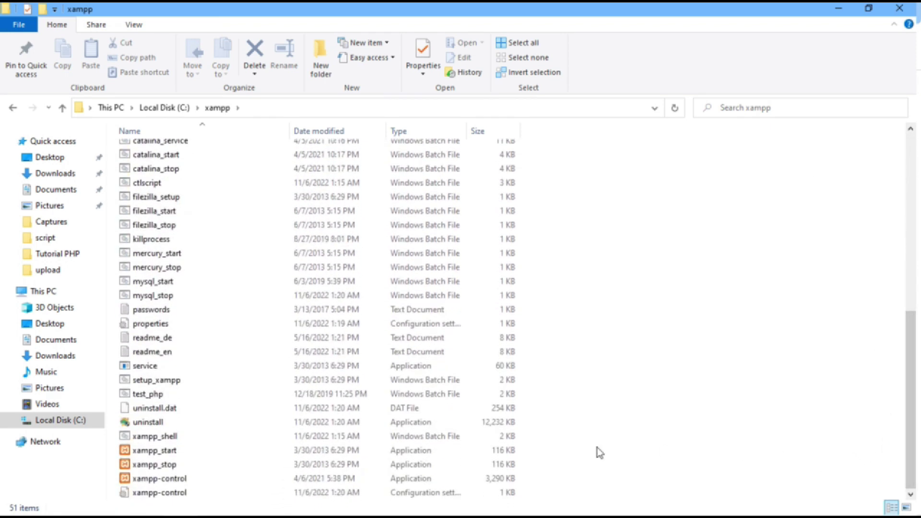
right_click(189, 482)
mouse_move(233, 451)
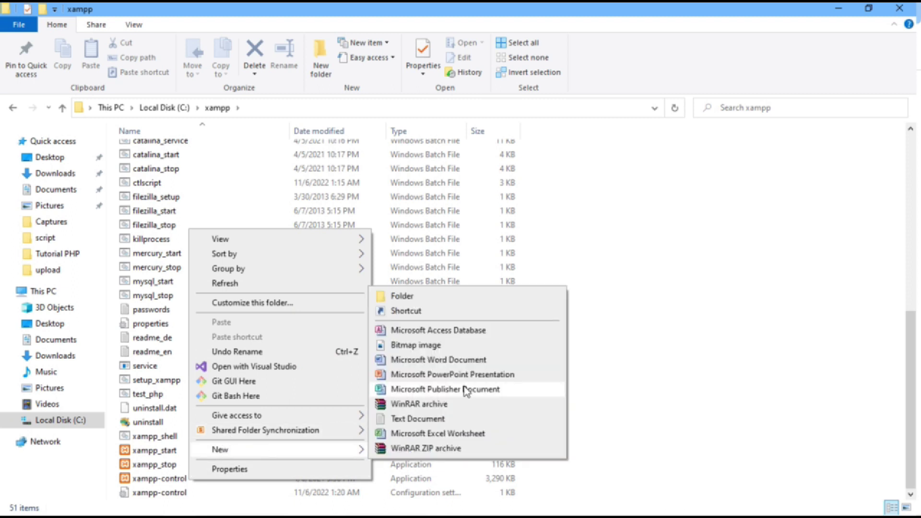
left_click(658, 321)
left_click_drag(902, 386, 898, 194)
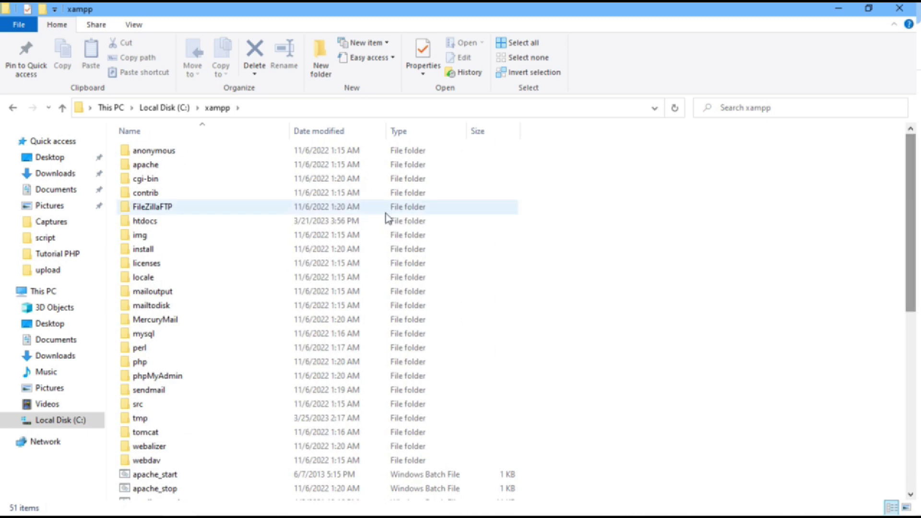
- Create a folder named Learn_php inside the xampp htdocs folder and open it
double_click(224, 223)
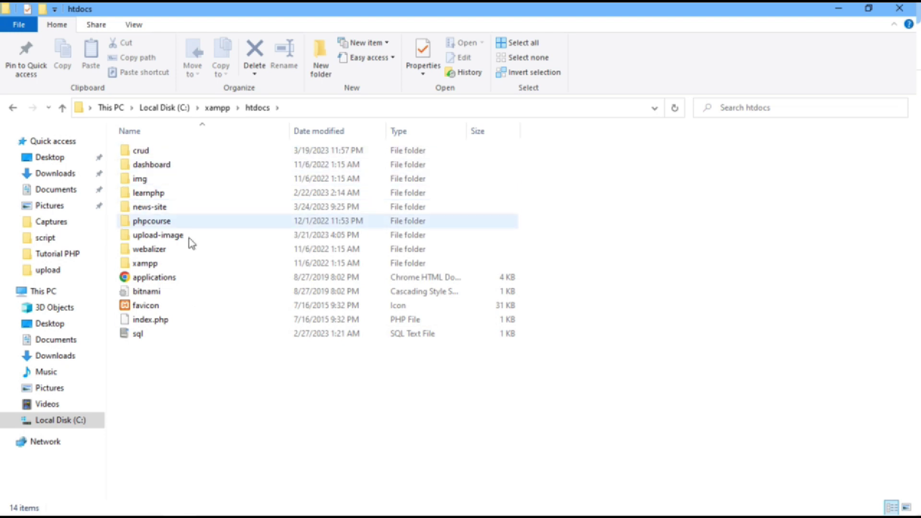
key("ctrl+shift+n")
type("Learn_php")
key("Return")
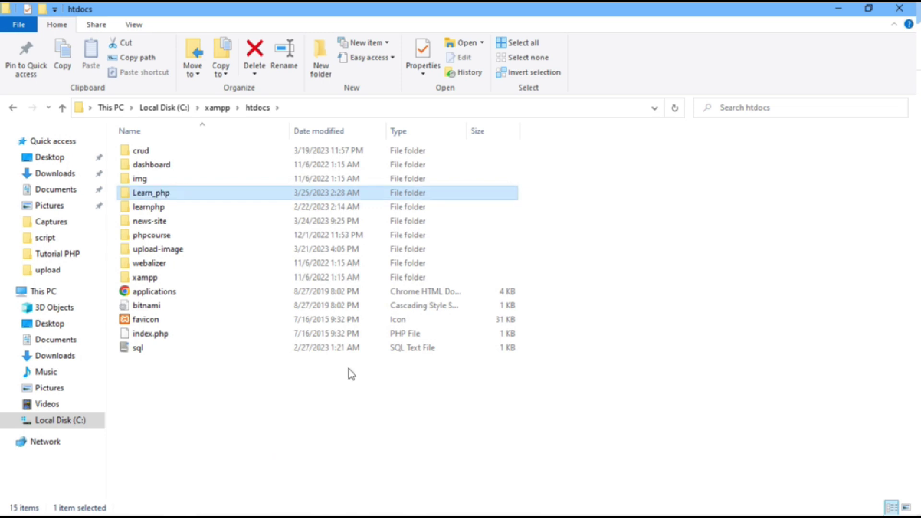
double_click(266, 197)
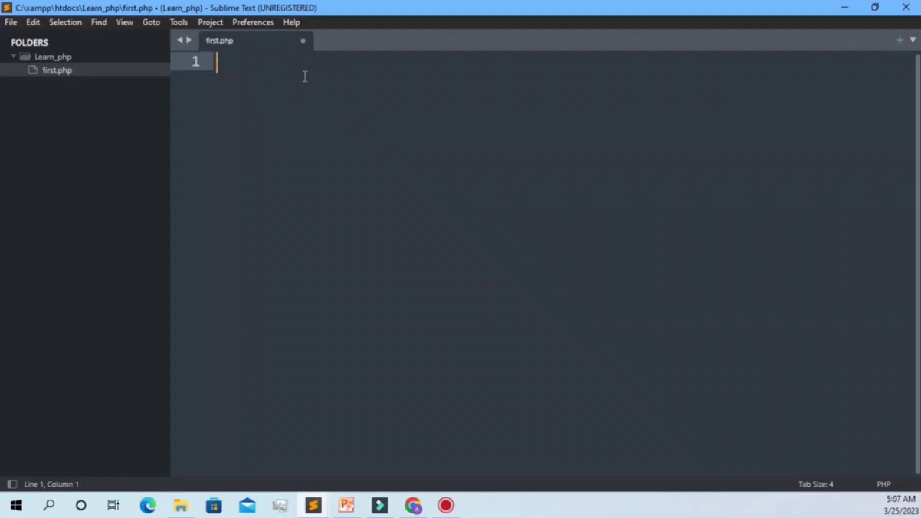
- Write the opening <?php and closing ?> tags in first.php with two blank lines between them
type("<")
key("BackSpace")
type("<")
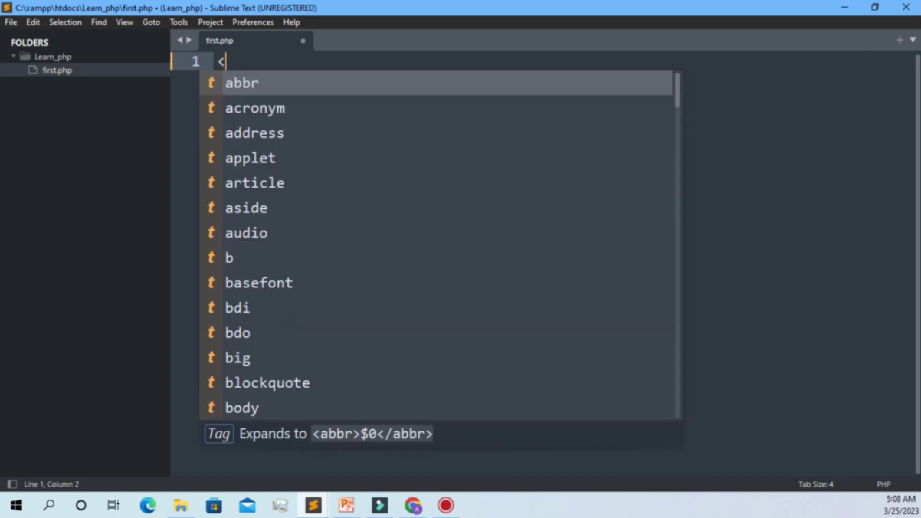
type("?php")
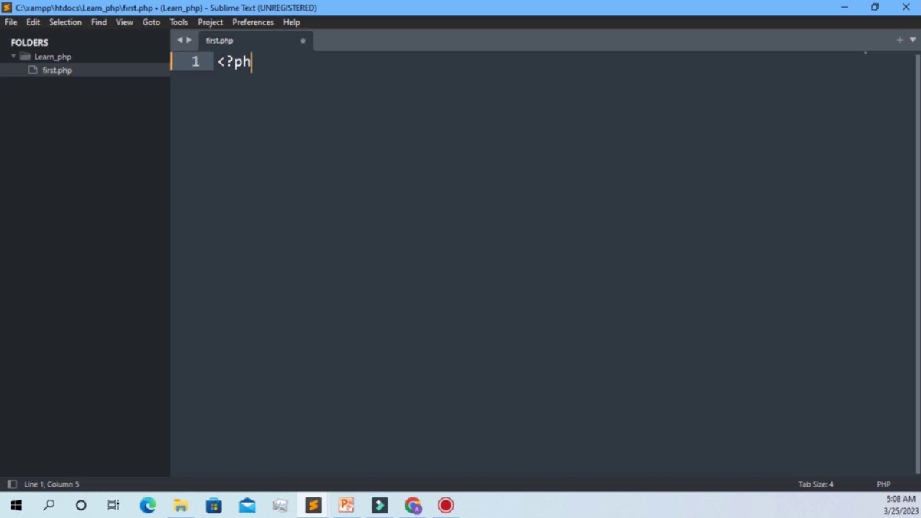
key("Return")
key("Return")
key("Return")
type("?>")
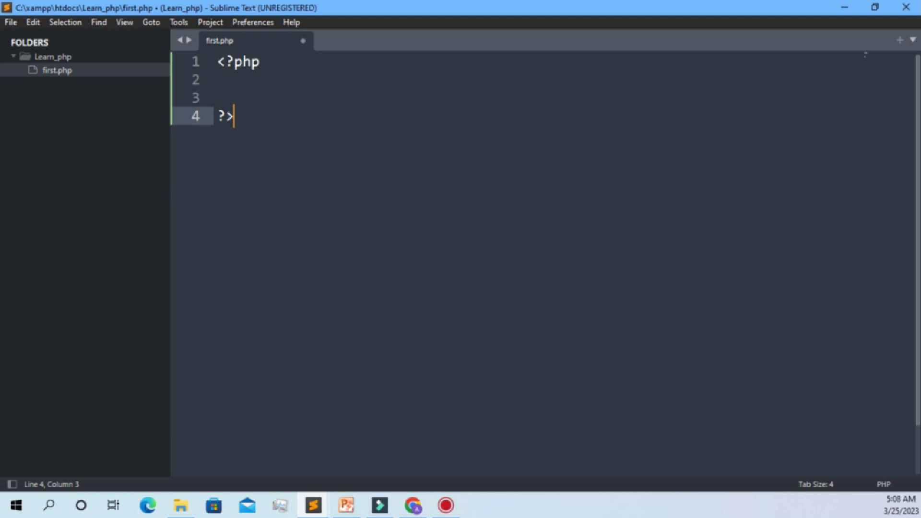
- Add the indented statement echo "Hello World!"; between the PHP tags in first.php and save the file
key("Up")
key("Up")
key("Tab")
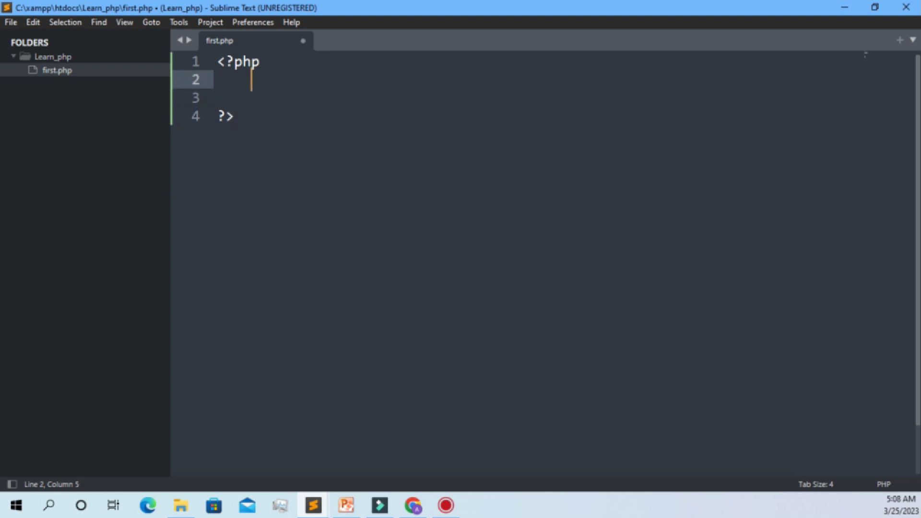
key("Down")
key("Down")
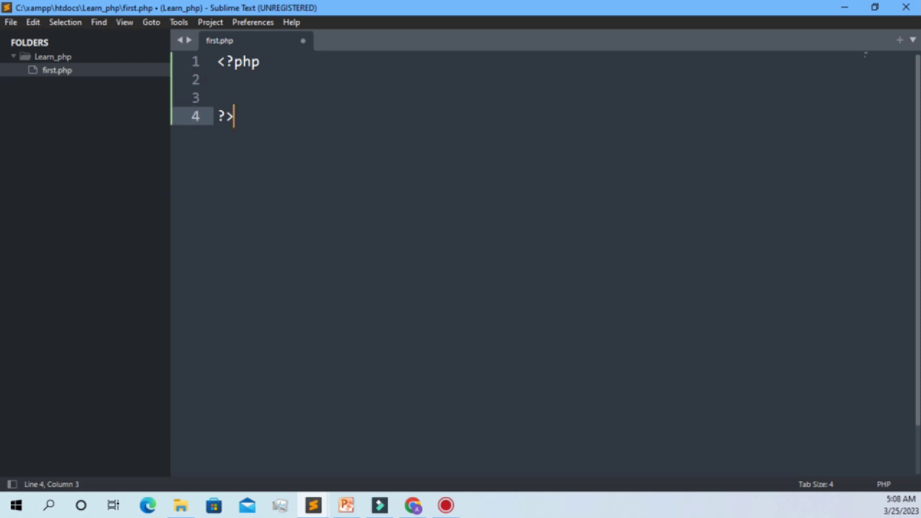
key("Up")
key("Up")
key("Tab")
key("Down")
key("Up")
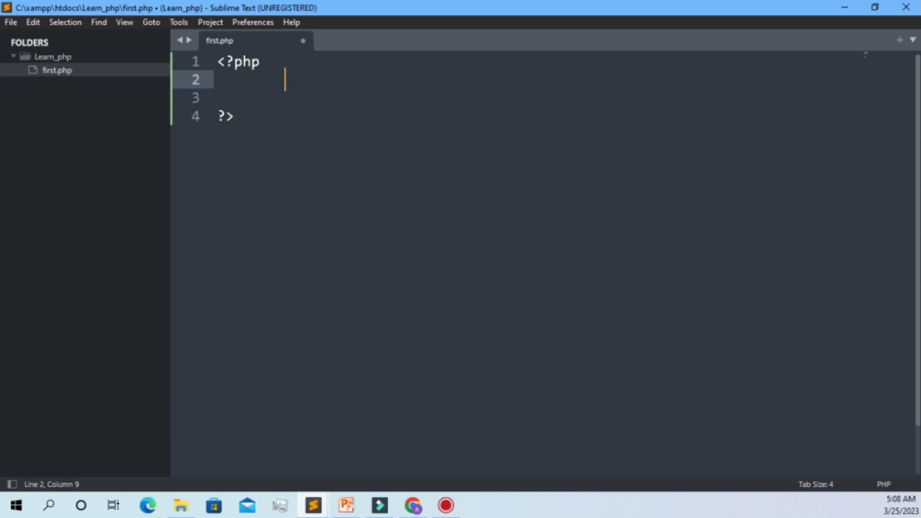
key("Return")
type("echo")
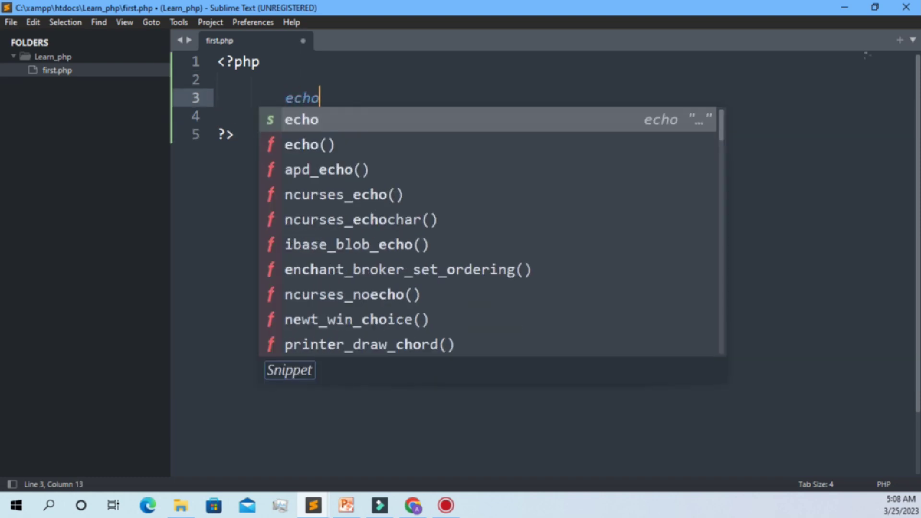
key("Tab")
type("HE")
key("BackSpace")
type("ello Word\";")
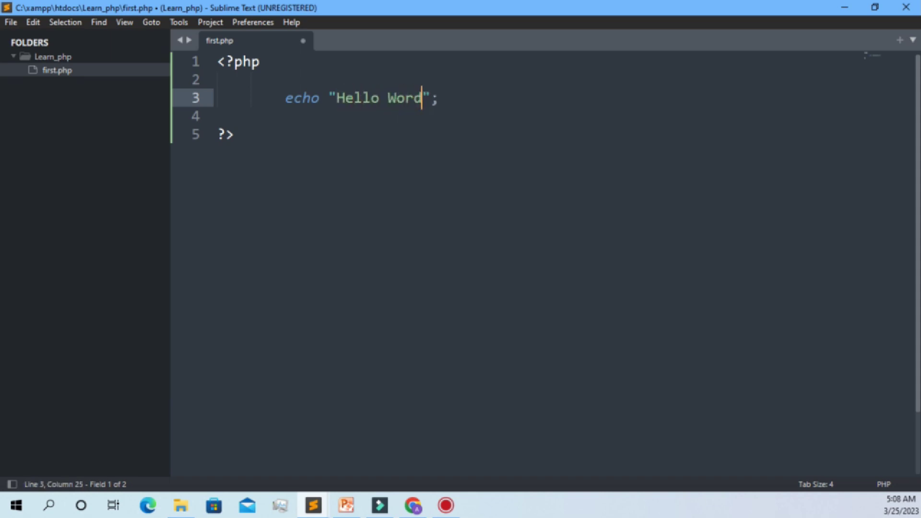
key("BackSpace")
type("ld!")
key("Right")
key("Right")
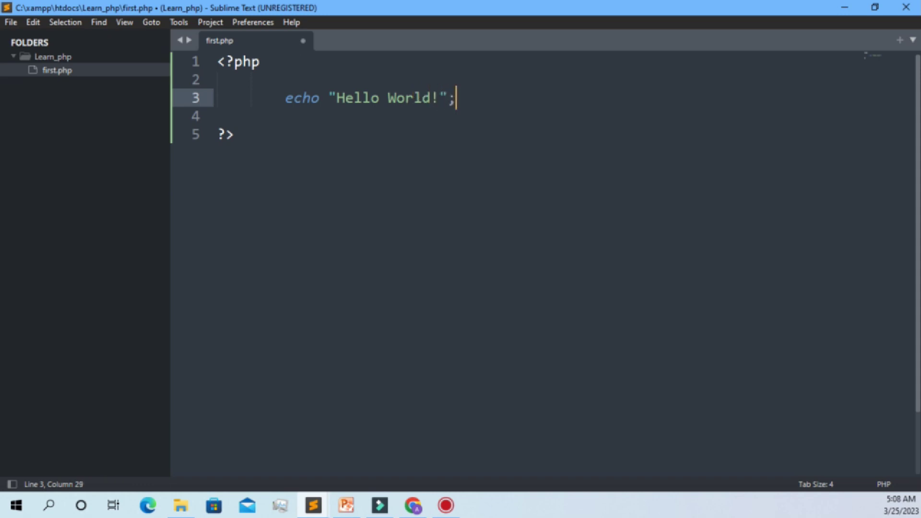
key("ctrl+s")
left_click(538, 294)
left_click(482, 171)
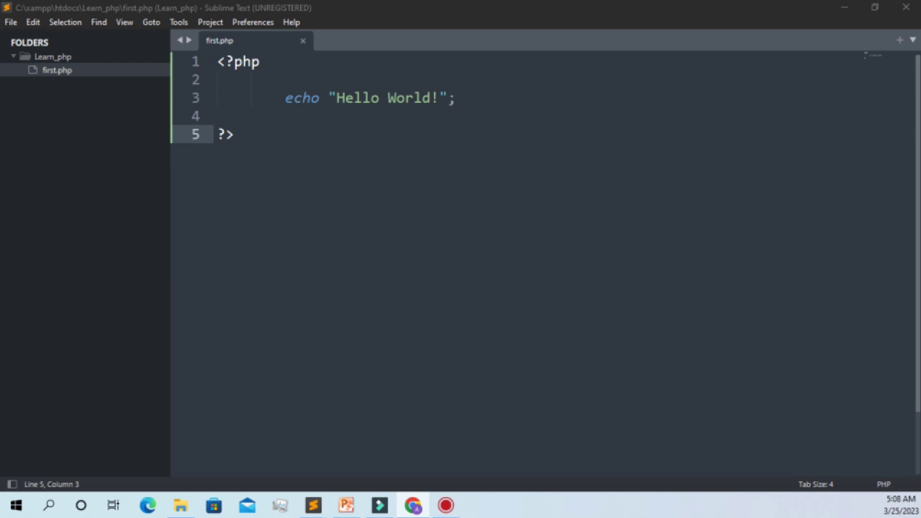
- Switch to Chrome in a maximized window and open Apache's admin page from the XAMPP Control Panel
key("alt+Tab")
left_click(285, 98)
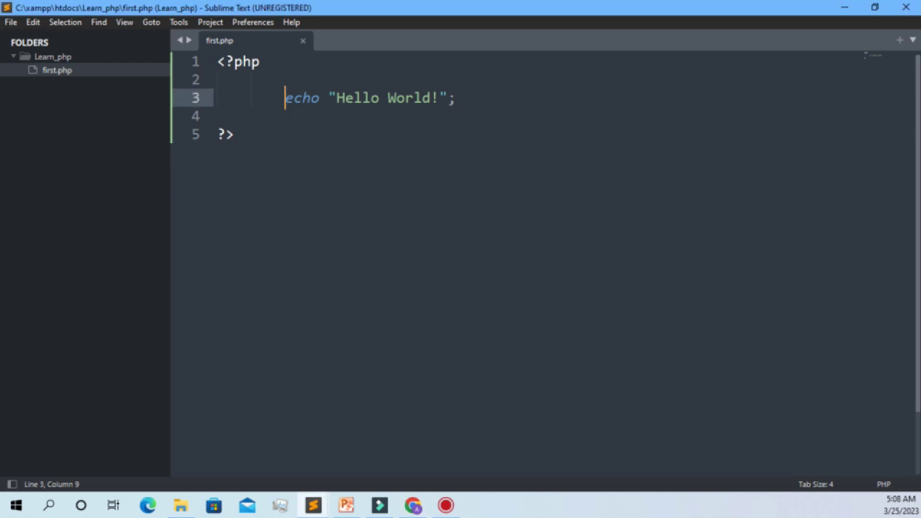
key("alt+Tab")
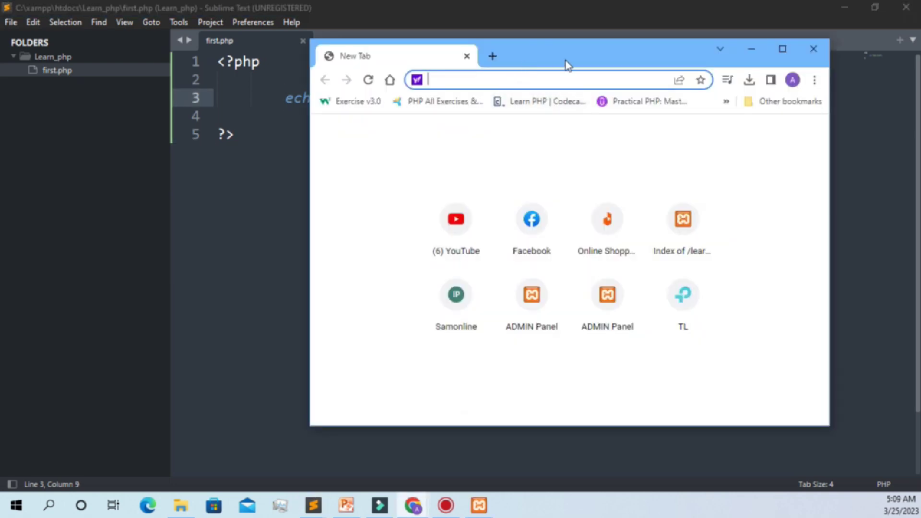
double_click(609, 54)
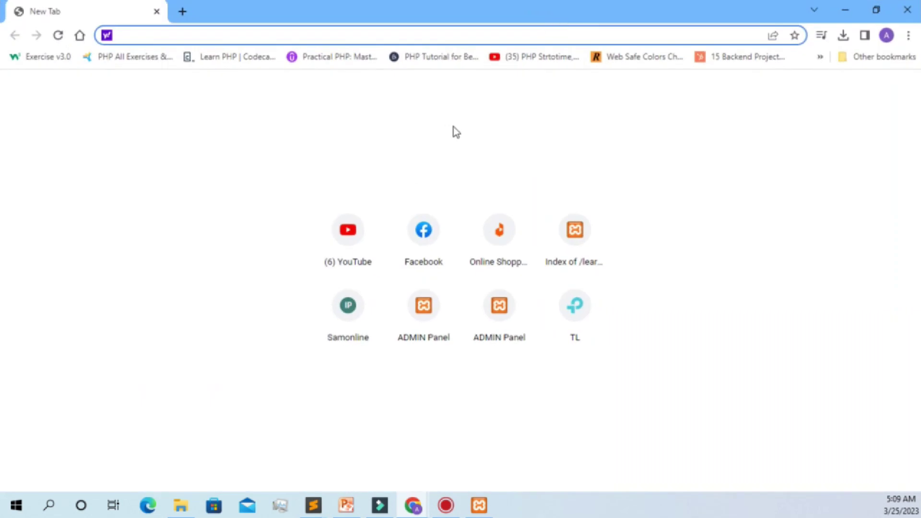
left_click(492, 508)
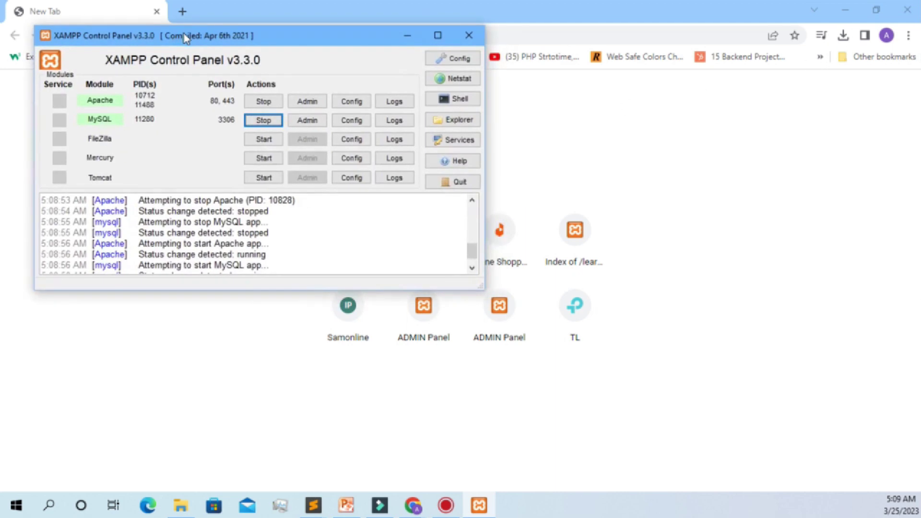
left_click_drag(185, 37, 203, 34)
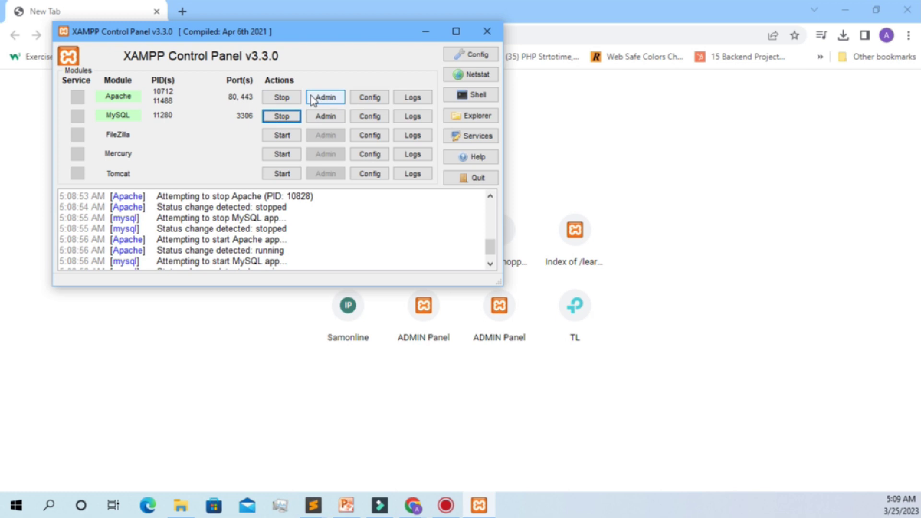
left_click(329, 98)
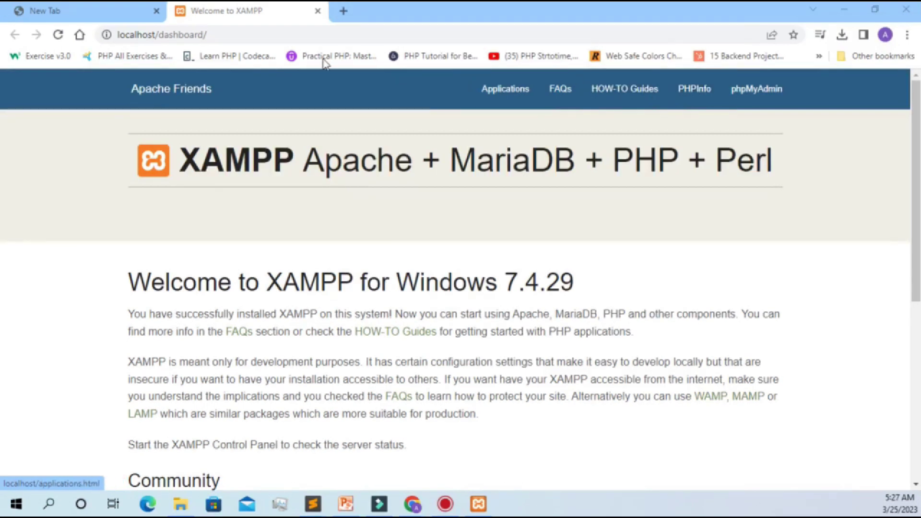
- Replace the dashboard part of the address with Learn_php and open the localhost/Learn_php directory
left_click(222, 35)
left_click(223, 36)
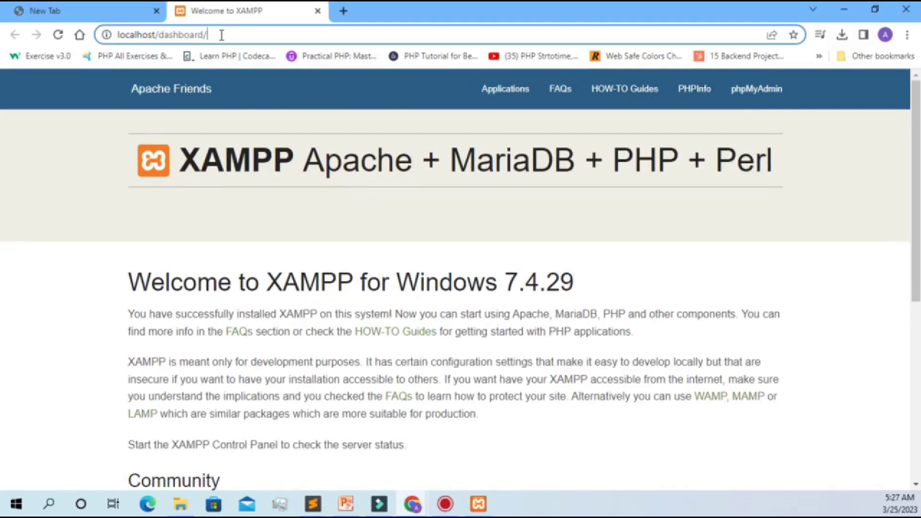
key("BackSpace")
key("BackSpace")
key("BackSpace")
key("BackSpace")
key("BackSpace")
key("BackSpace")
key("BackSpace")
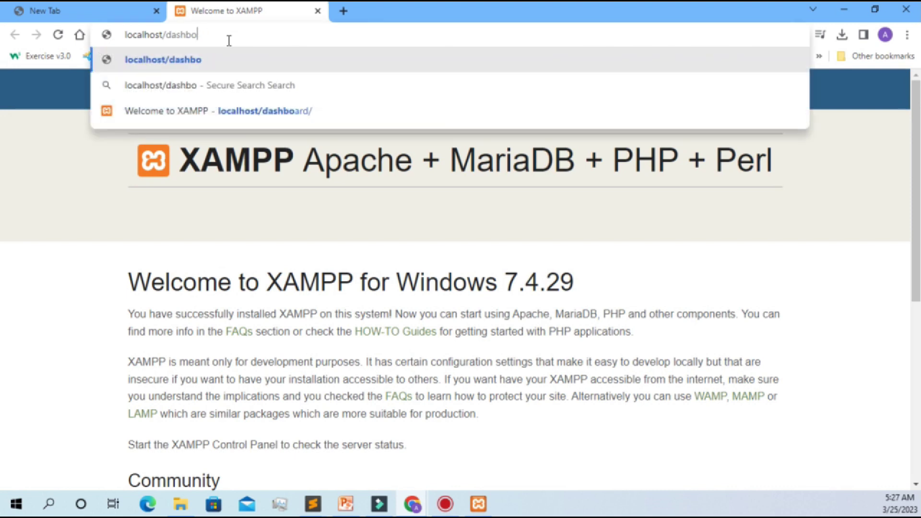
key("BackSpace")
key("BackSpace")
key("BackSpace")
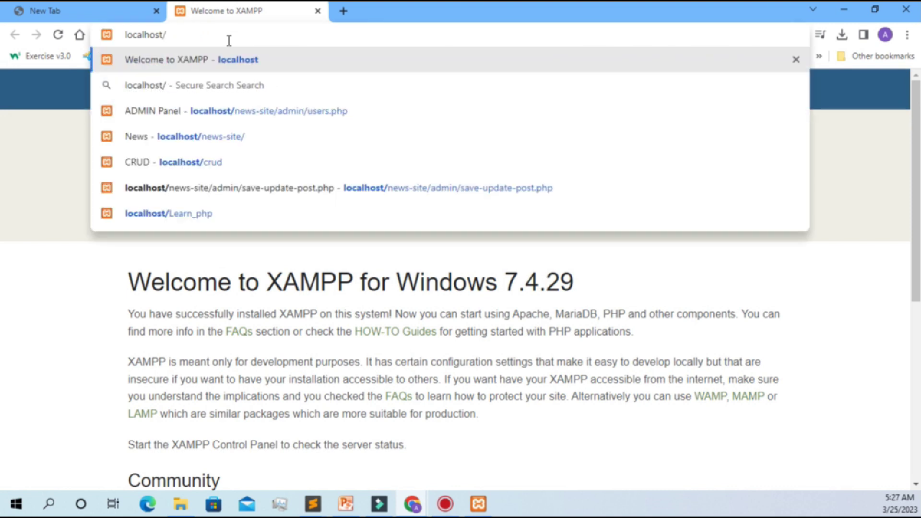
type("Lea")
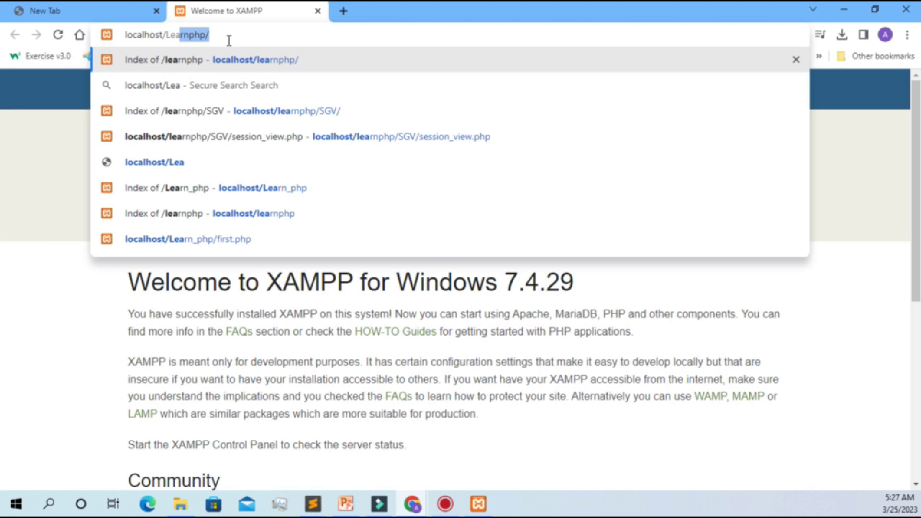
type("rn_")
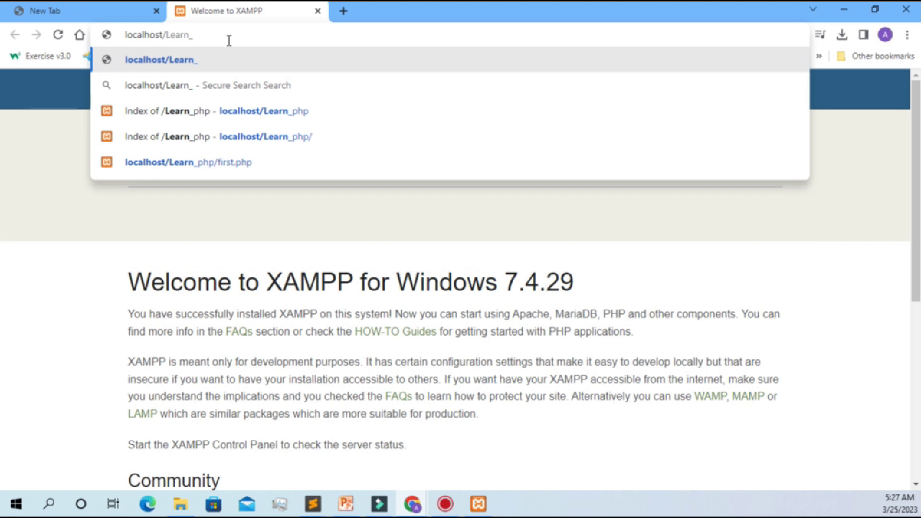
left_click(239, 111)
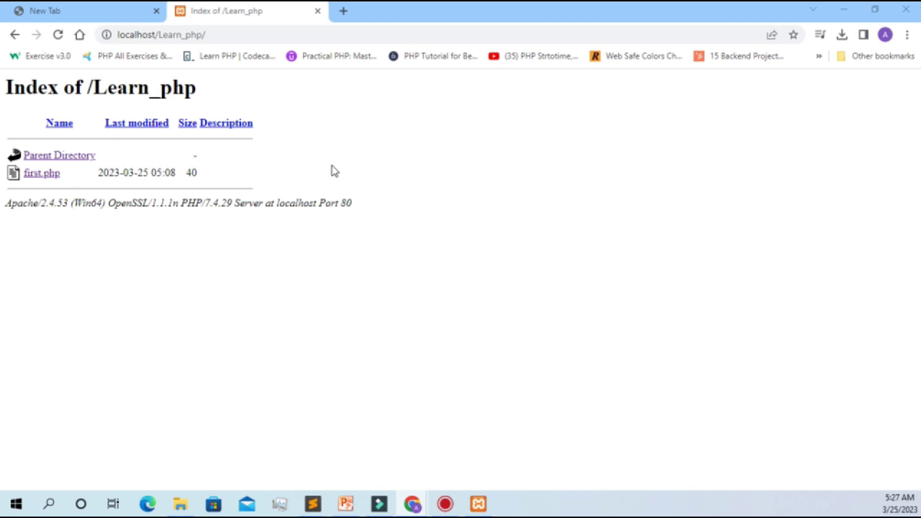
- Open first.php from the directory index and highlight its text output on the page
left_click(50, 177)
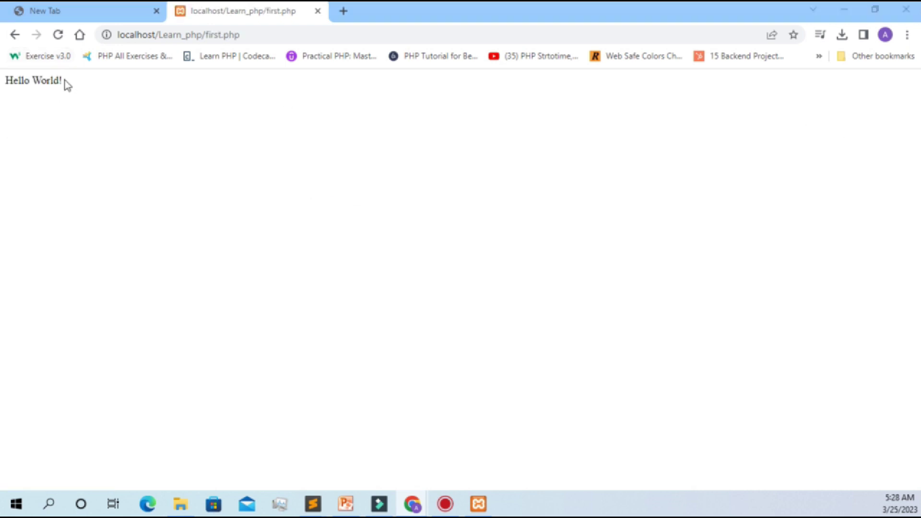
left_click_drag(65, 80, 5, 83)
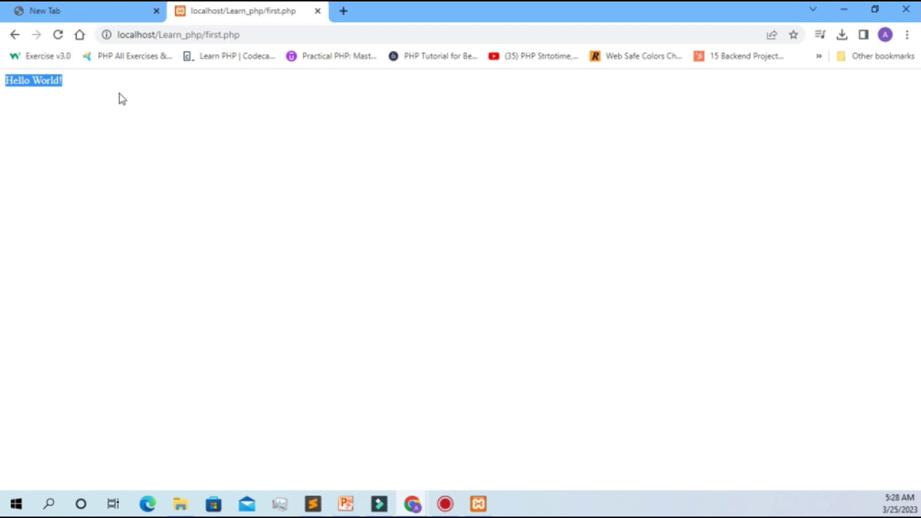
left_click(72, 91)
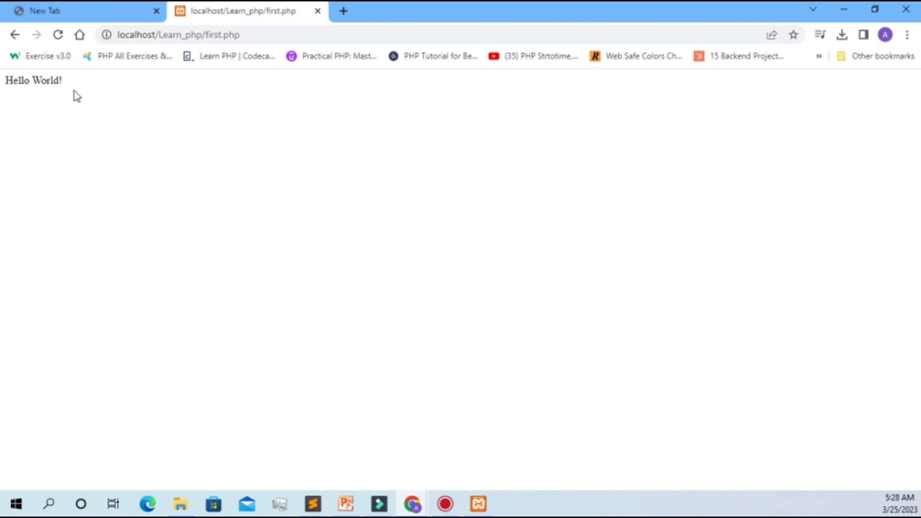
left_click_drag(74, 91, 4, 82)
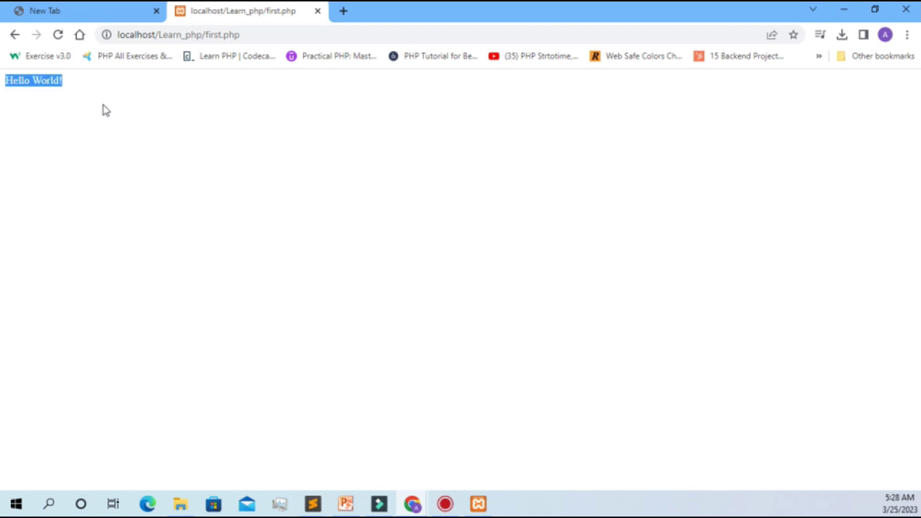
left_click(104, 106)
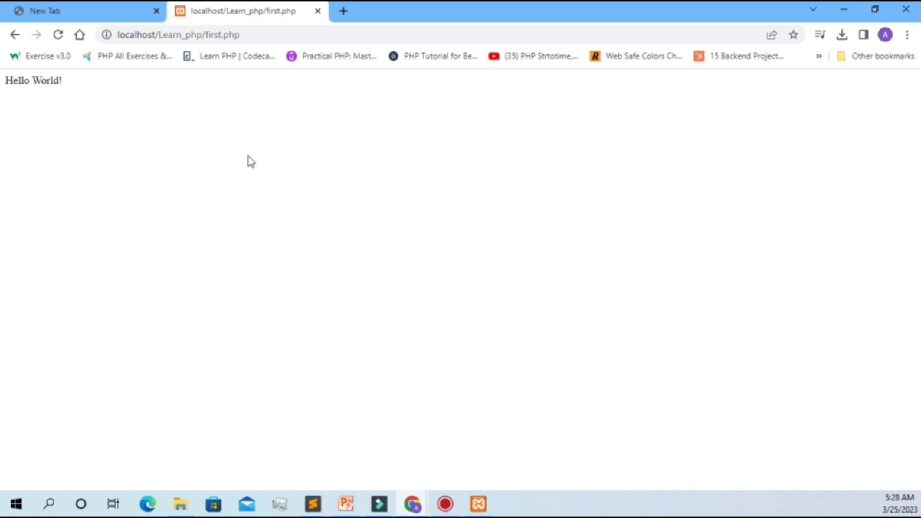
- Look at the Apache and MySQL modules in the XAMPP Control Panel, and return to the first.php page's address in Chrome
mouse_move(478, 507)
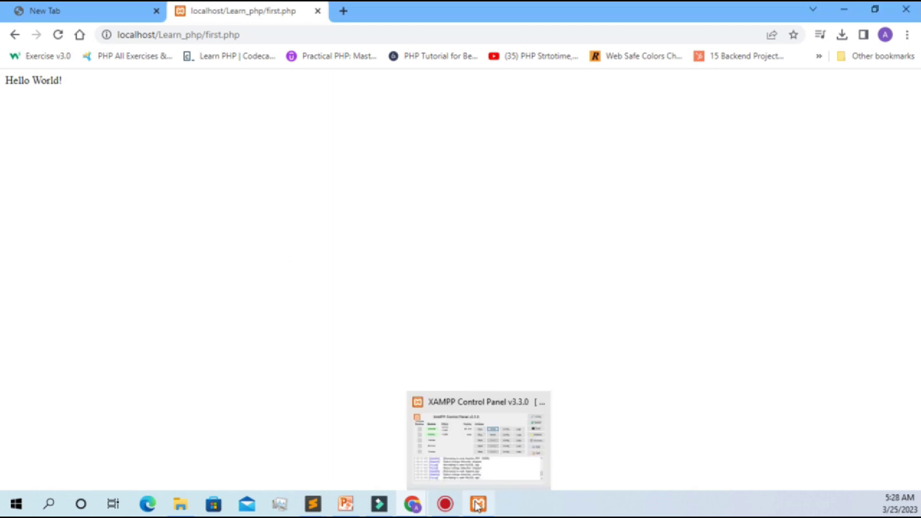
left_click(479, 451)
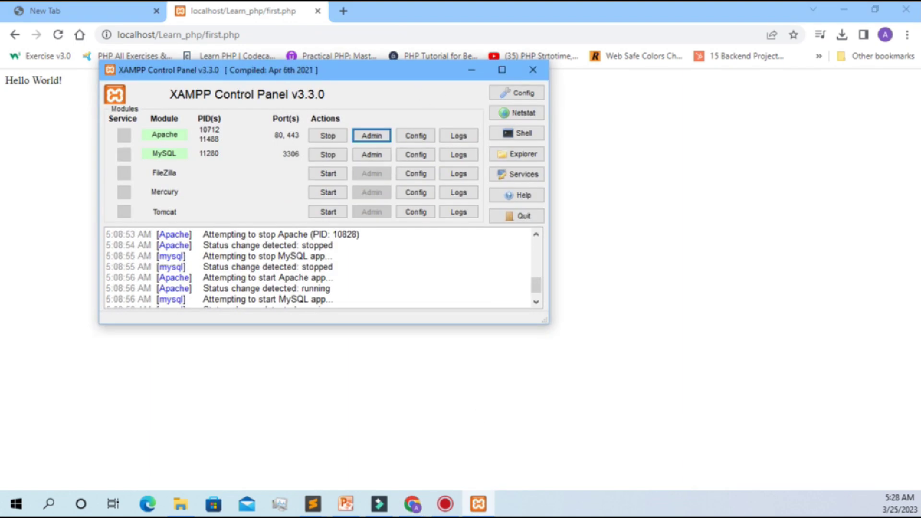
left_click(378, 154)
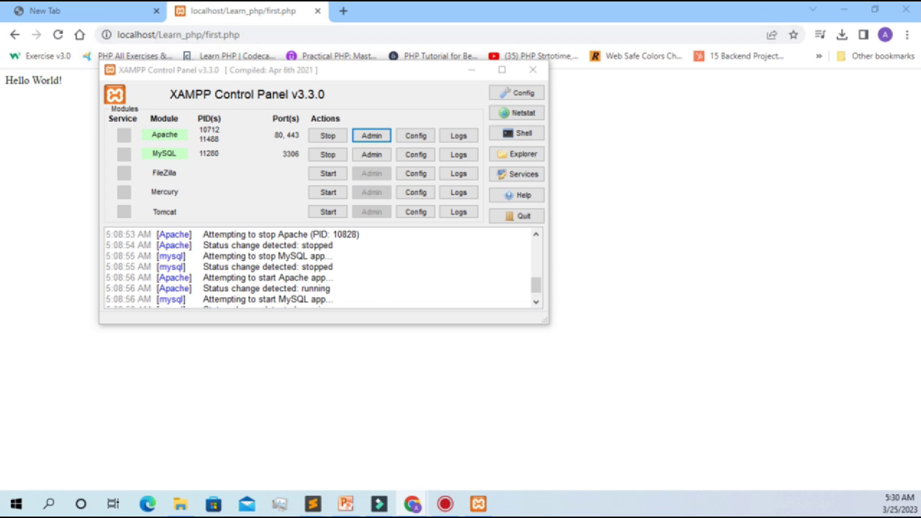
left_click(144, 36)
left_click(177, 38)
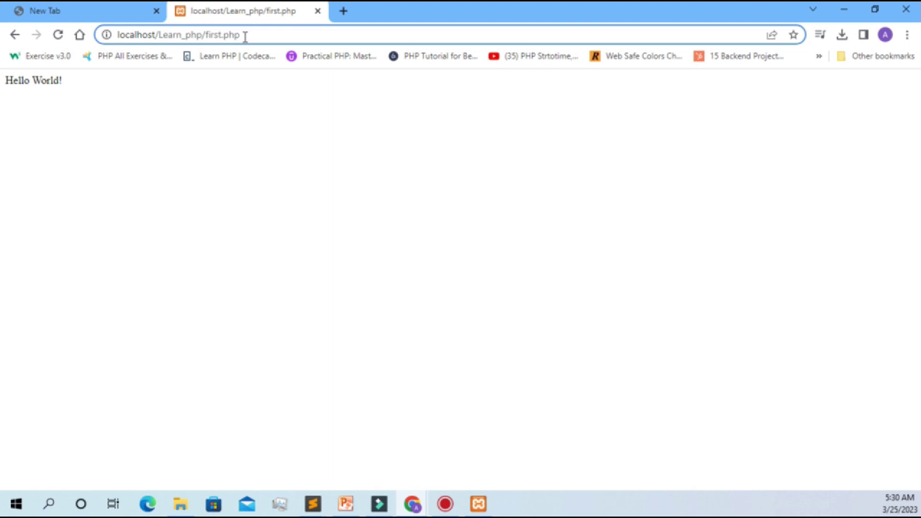
- Switch to Sublime Text and review the code in first.php from the opening to the closing PHP tag
key("alt+Tab")
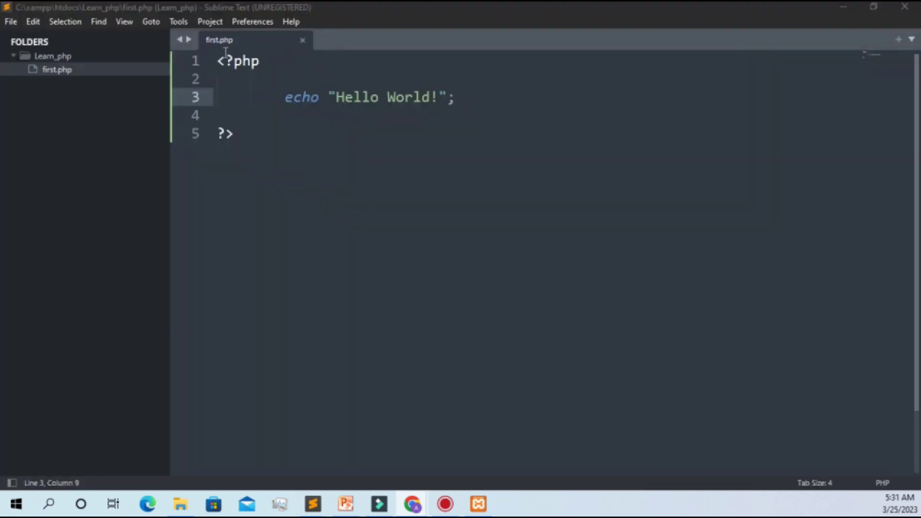
left_click_drag(216, 61, 318, 165)
left_click(317, 165)
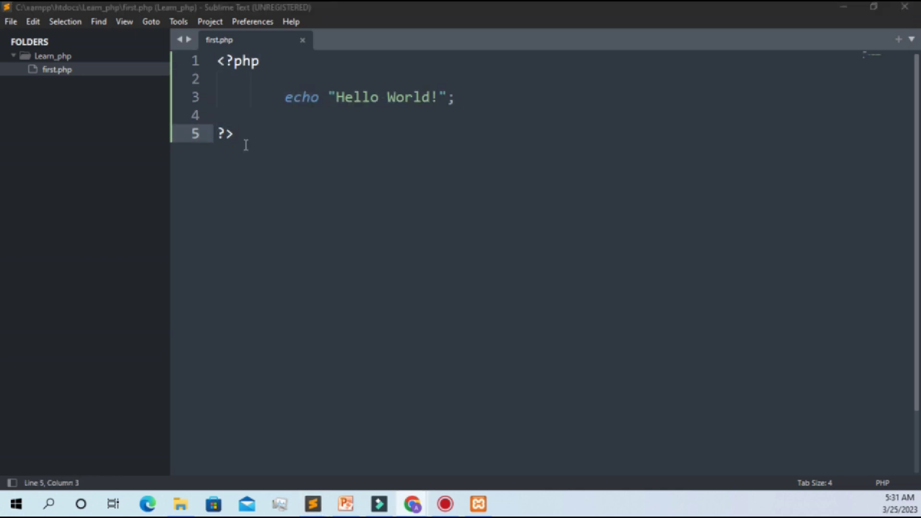